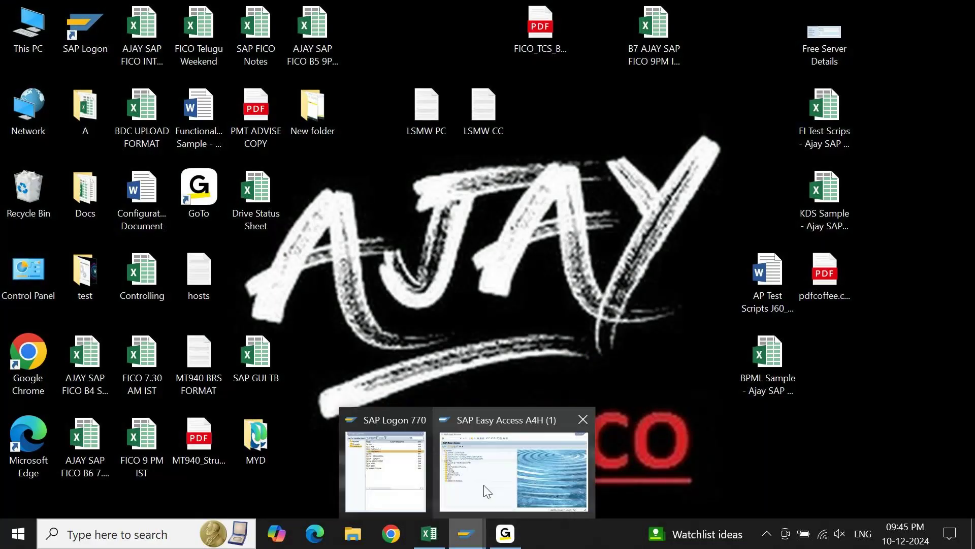
Step: Restore the SAP Easy Access window and enter transaction FS00
left_click(488, 491)
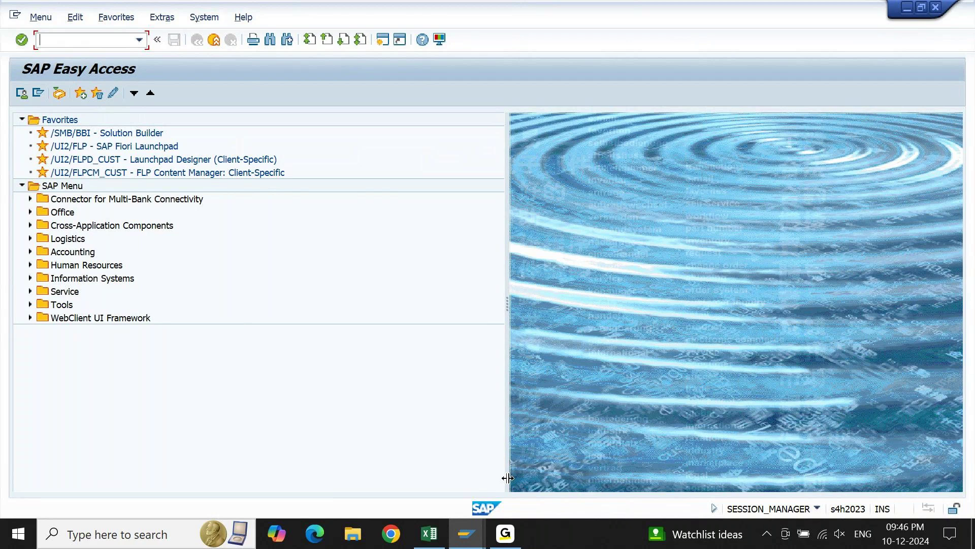
type("FS00")
Step: Open Edit G/L Account Centrally for AC10 and check the G/L account lookup's 500-hit limit
key("Return")
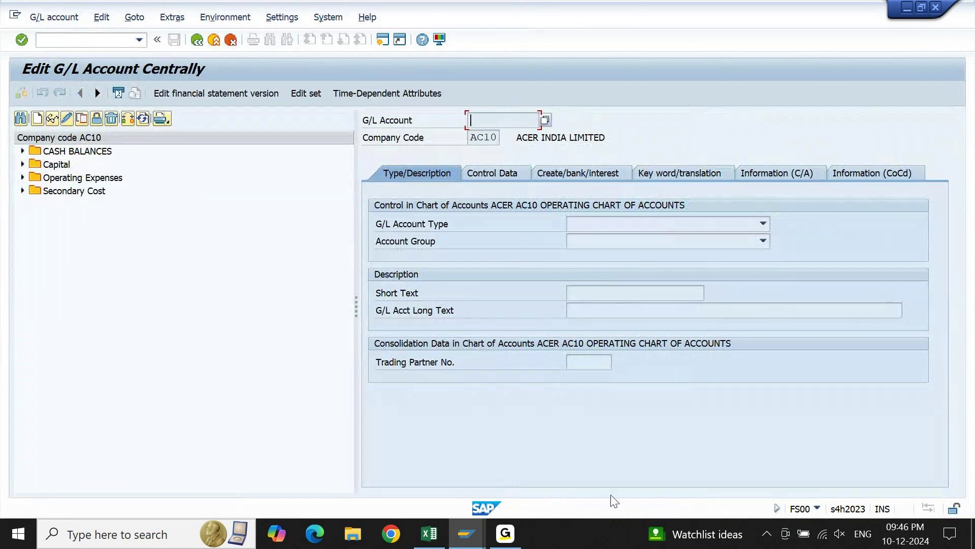
left_click(480, 138)
left_click(495, 121)
left_click(544, 122)
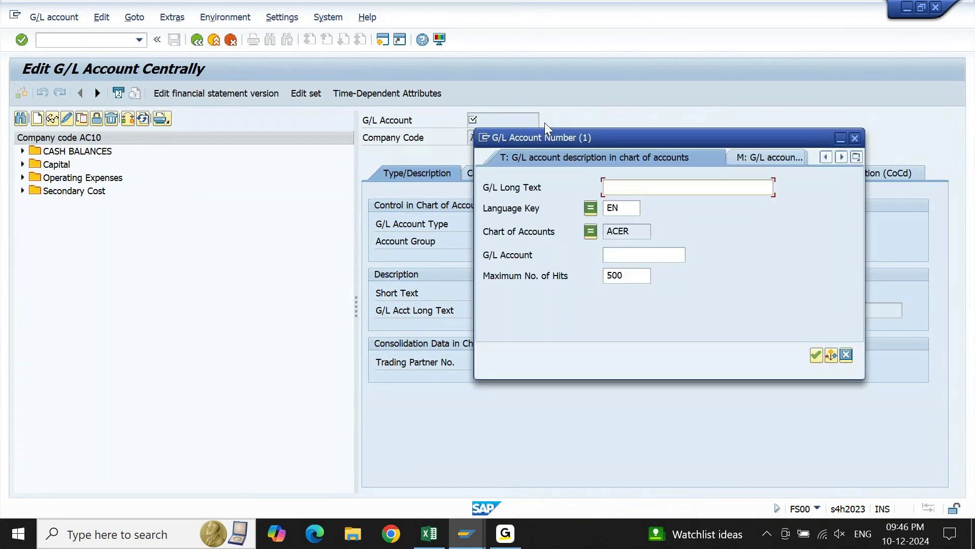
left_click_drag(607, 142, 560, 36)
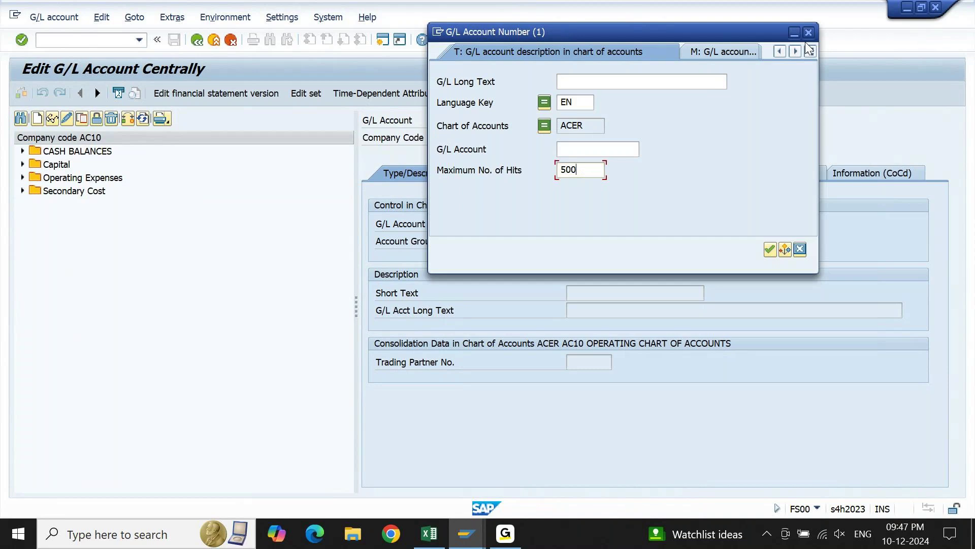
key("shift+Left")
key("shift+Left")
key("shift+Left")
type("999")
left_click(809, 32)
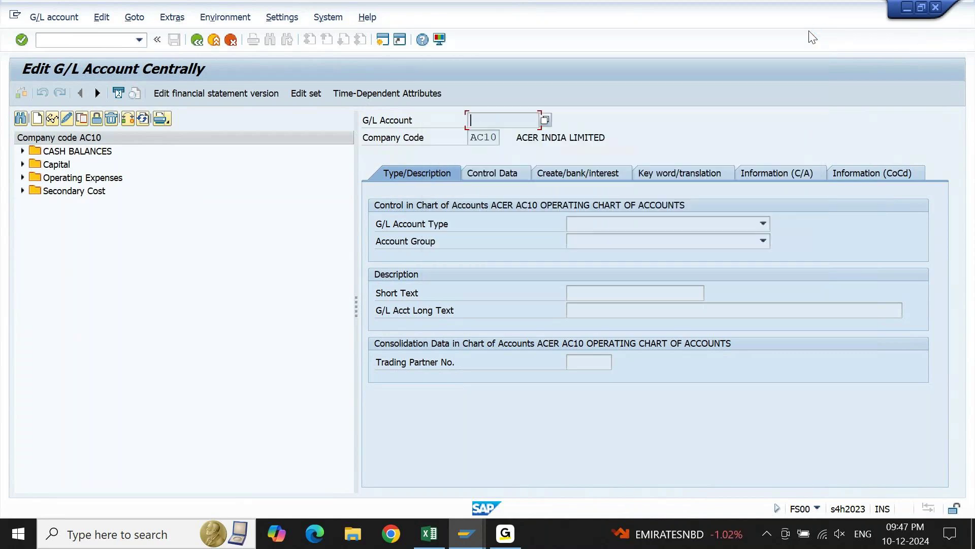
left_click(487, 136)
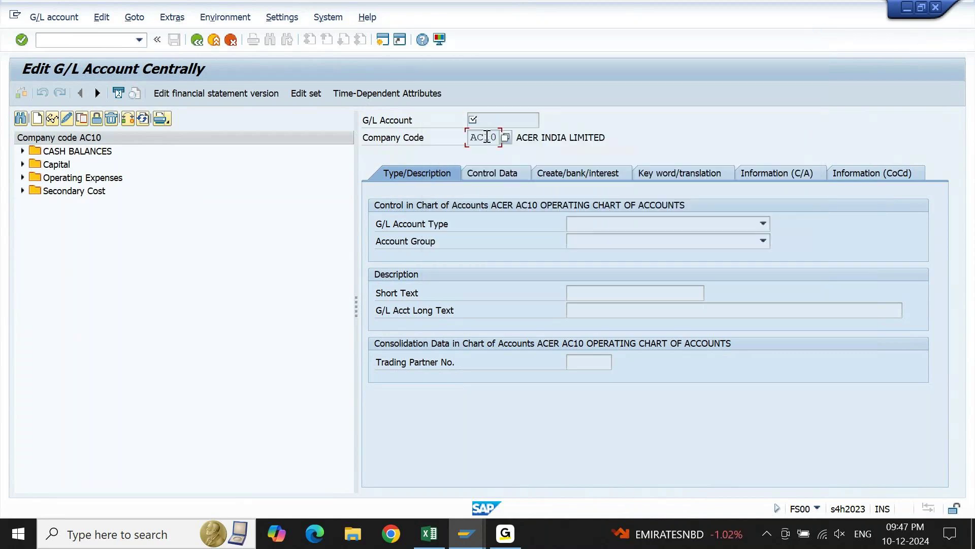
left_click(503, 137)
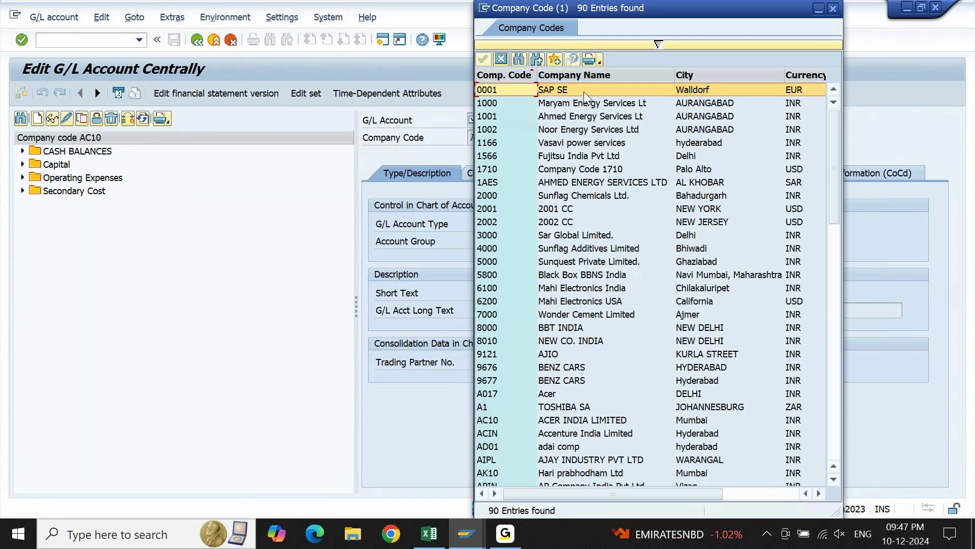
left_click(659, 44)
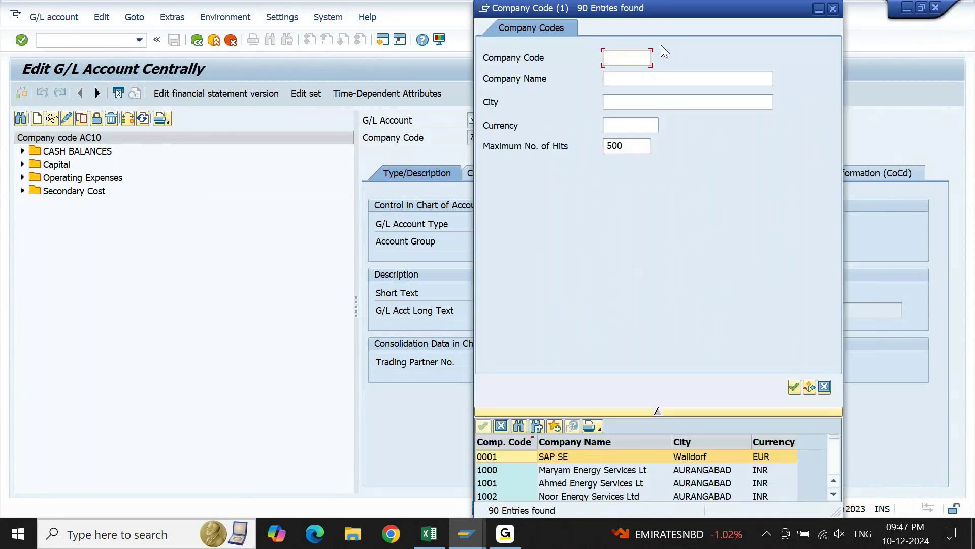
left_click(635, 145)
left_click(832, 9)
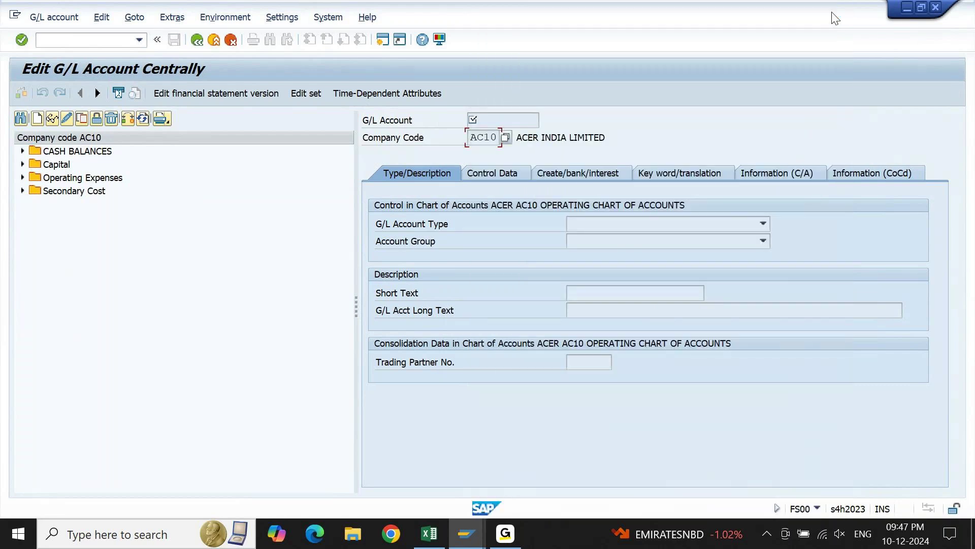
Step: Open Maintain Business Partner (BP), note its Max. hits of 100, and return to SAP Easy Access
left_click(214, 40)
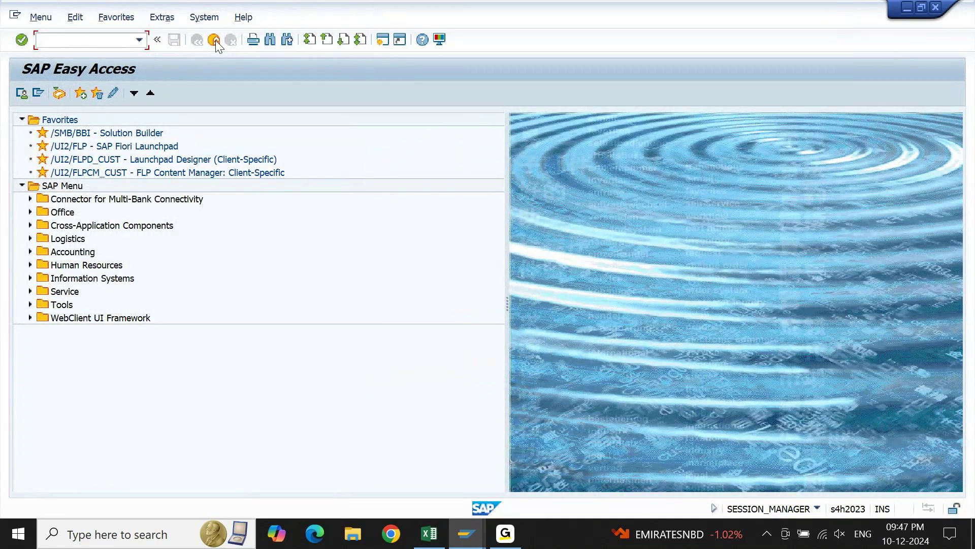
type("BP")
key("Return")
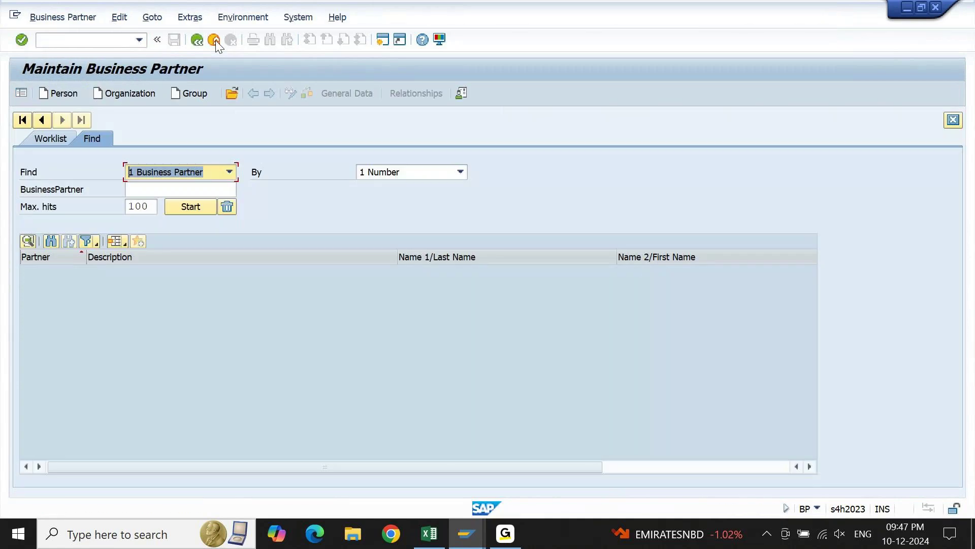
left_click_drag(156, 207, 120, 215)
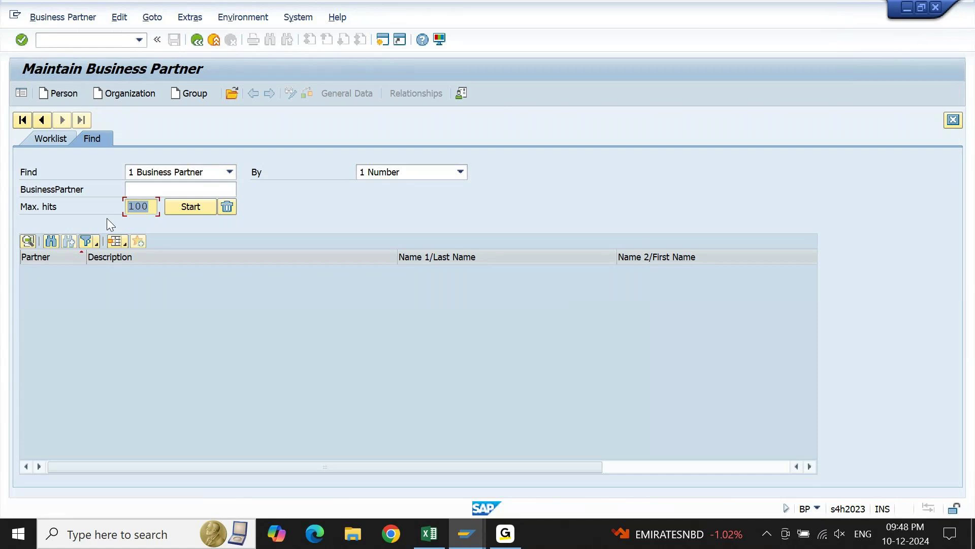
left_click(197, 41)
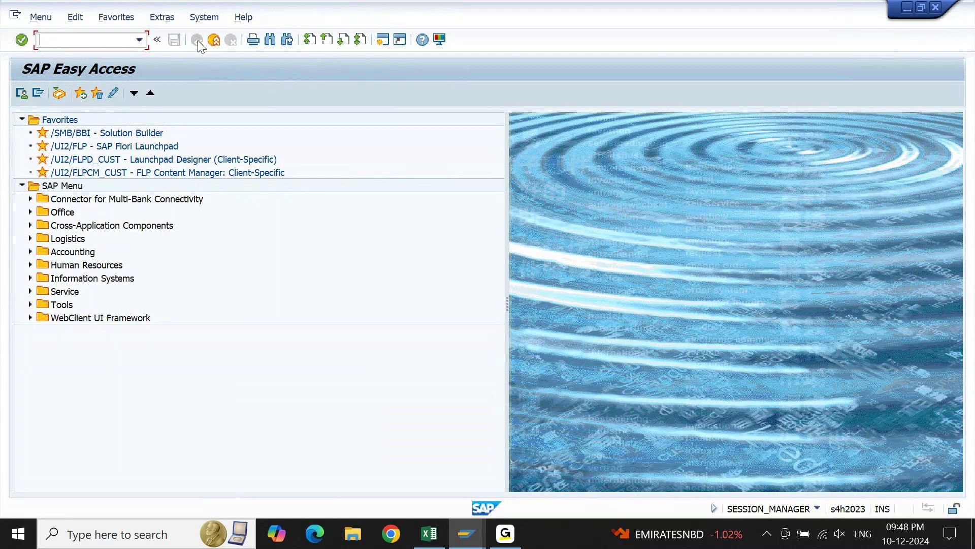
Step: In Help > Settings, change F4 Help Maximum Number of Hits Displayed from 500 to 9999 and save
left_click(251, 19)
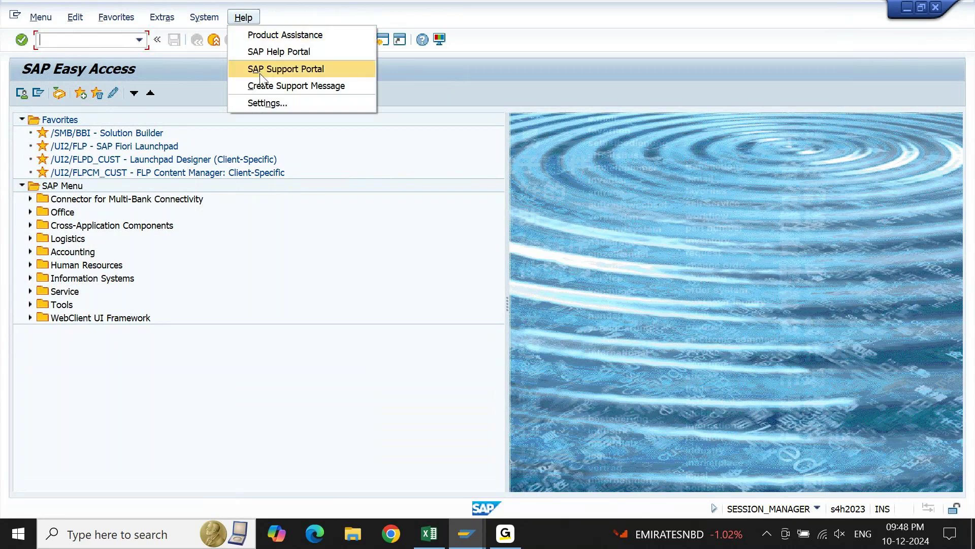
left_click(260, 102)
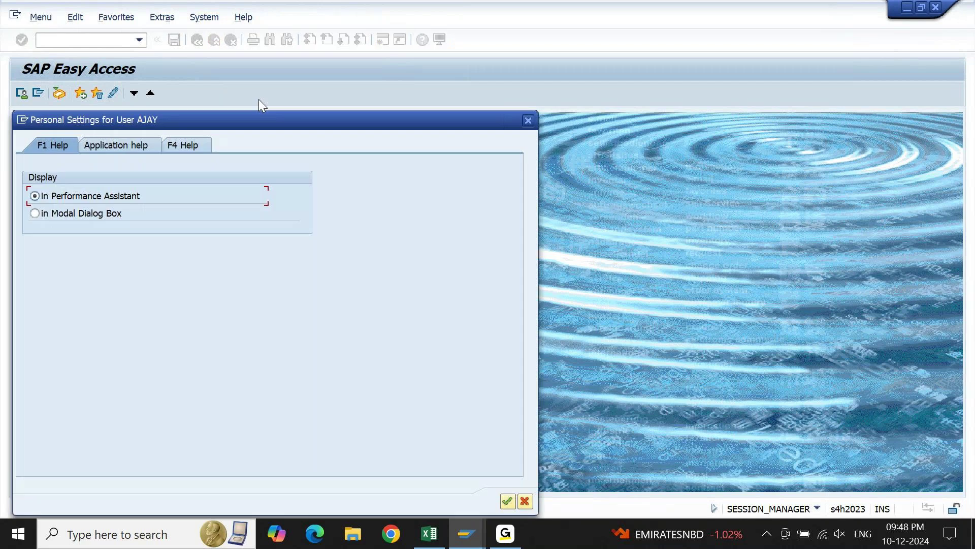
left_click(185, 145)
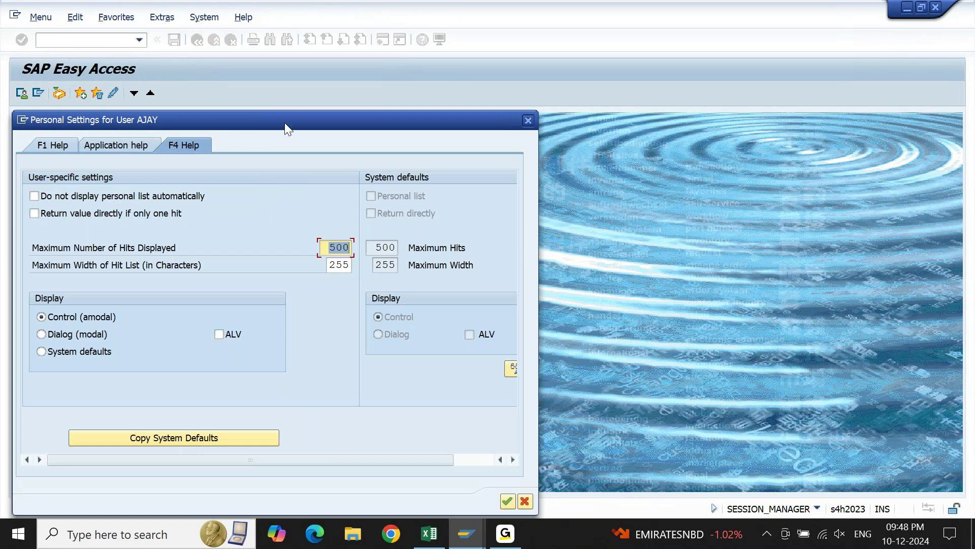
left_click_drag(284, 122, 403, 34)
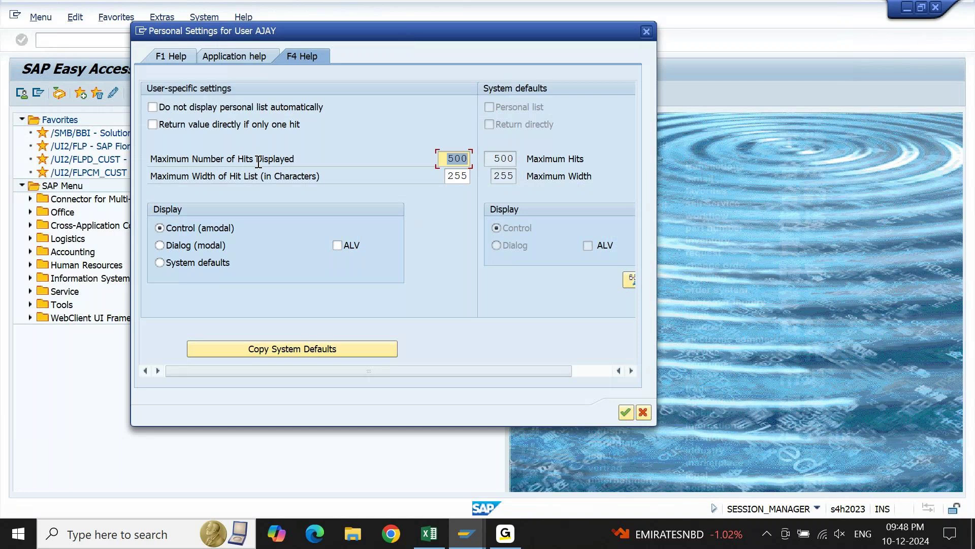
left_click(441, 158)
key("shift+Right")
key("shift+Right")
key("shift+Right")
type("9999")
left_click(624, 411)
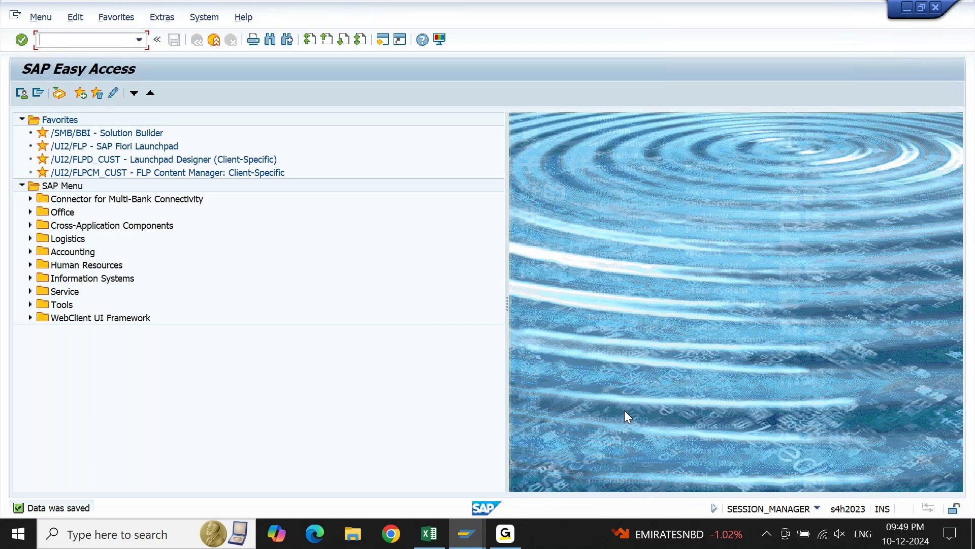
Step: Run FS00 again and confirm the G/L account lookup now shows 9999 maximum hits
type("FS00")
key("Return")
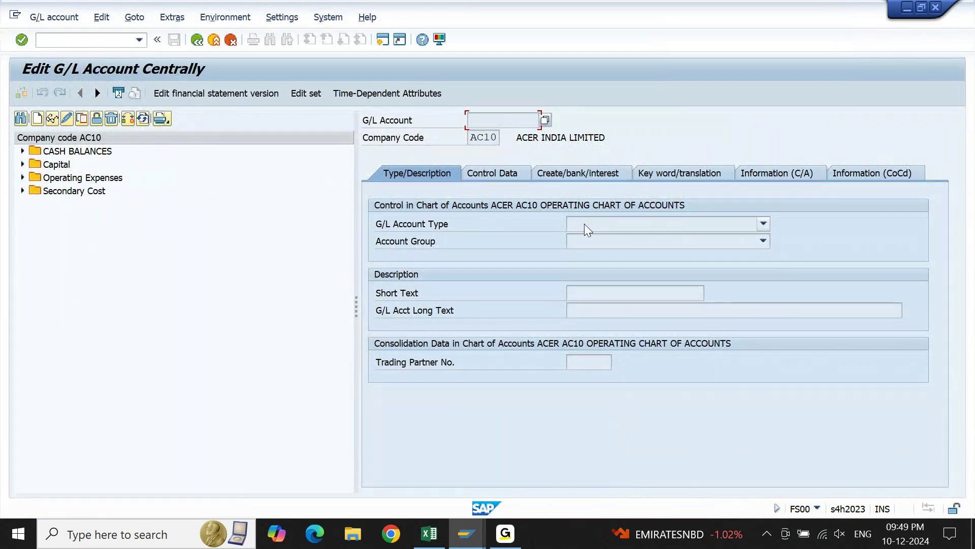
left_click(546, 120)
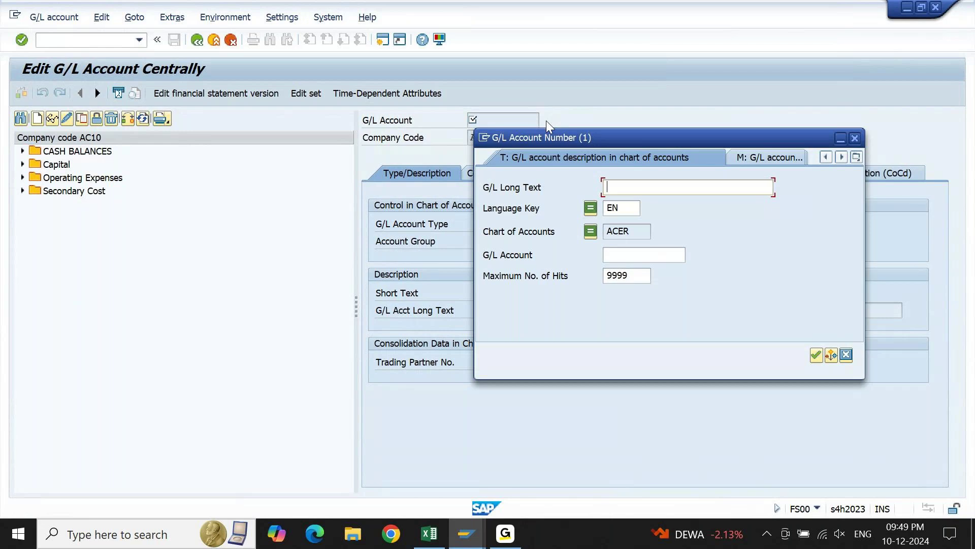
double_click(636, 274)
left_click(855, 138)
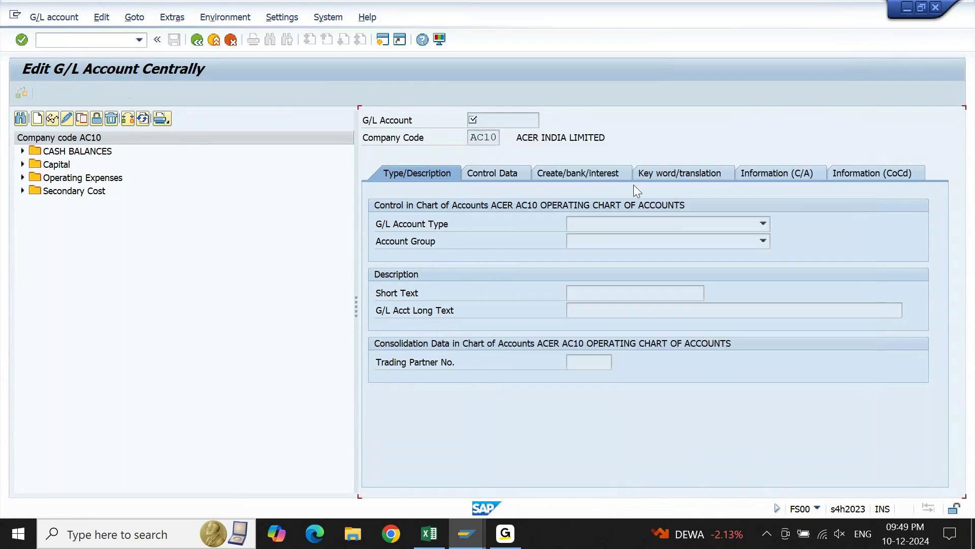
left_click(482, 138)
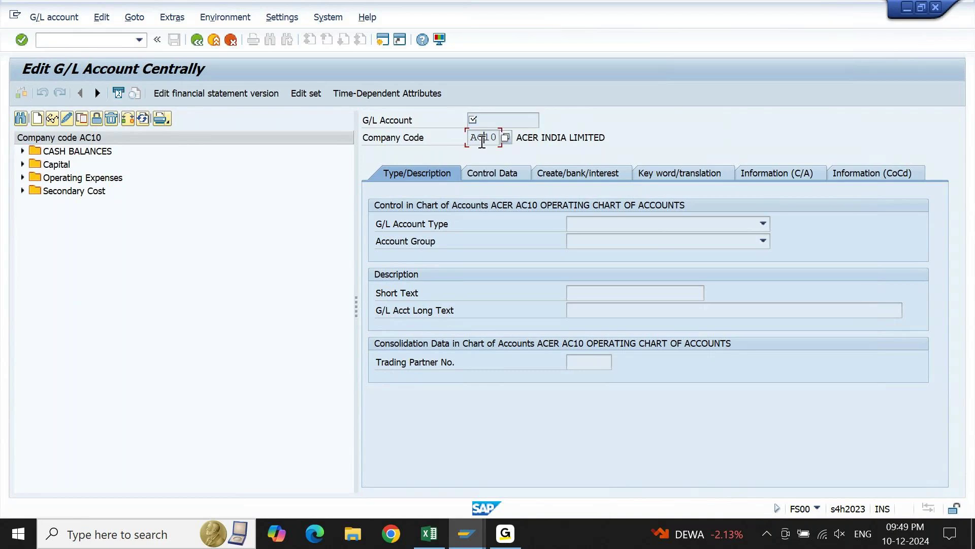
left_click(504, 139)
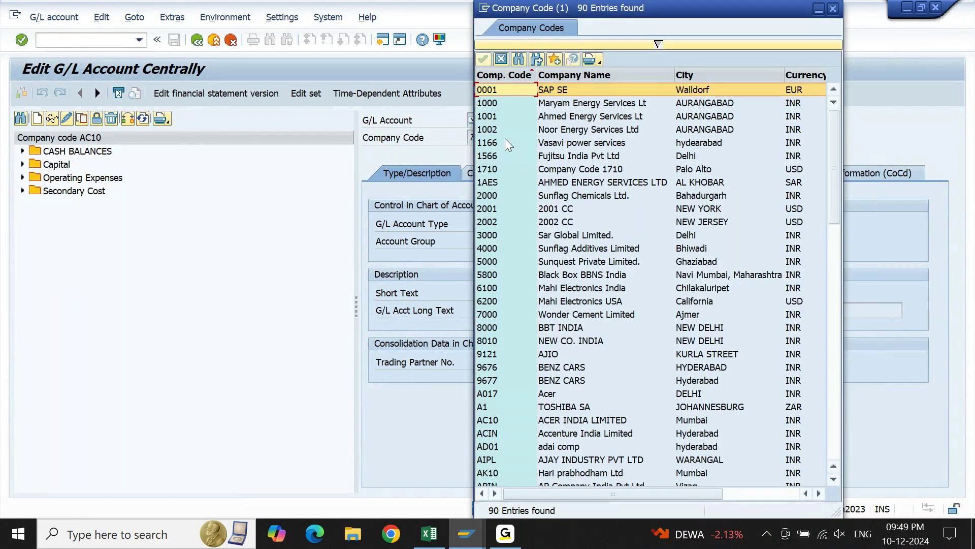
left_click(660, 43)
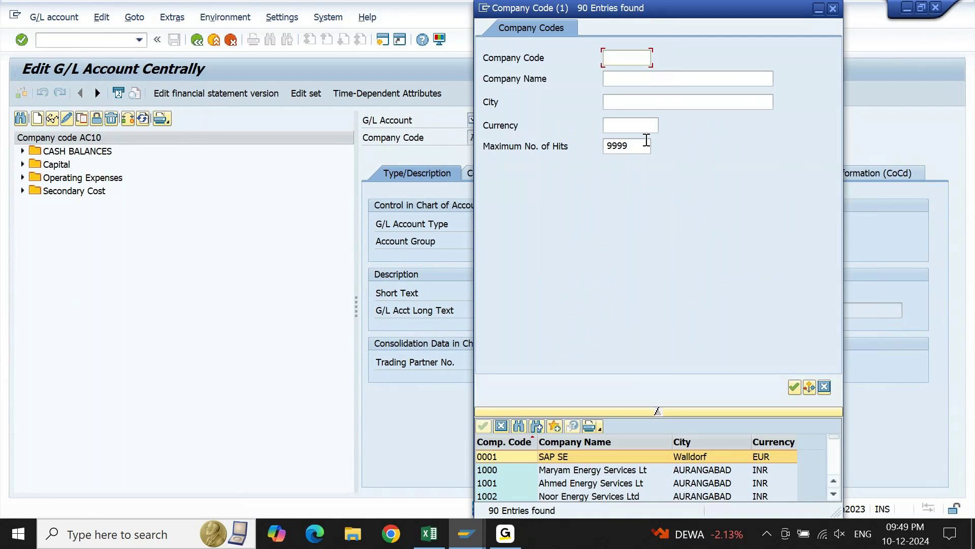
left_click_drag(639, 151, 581, 160)
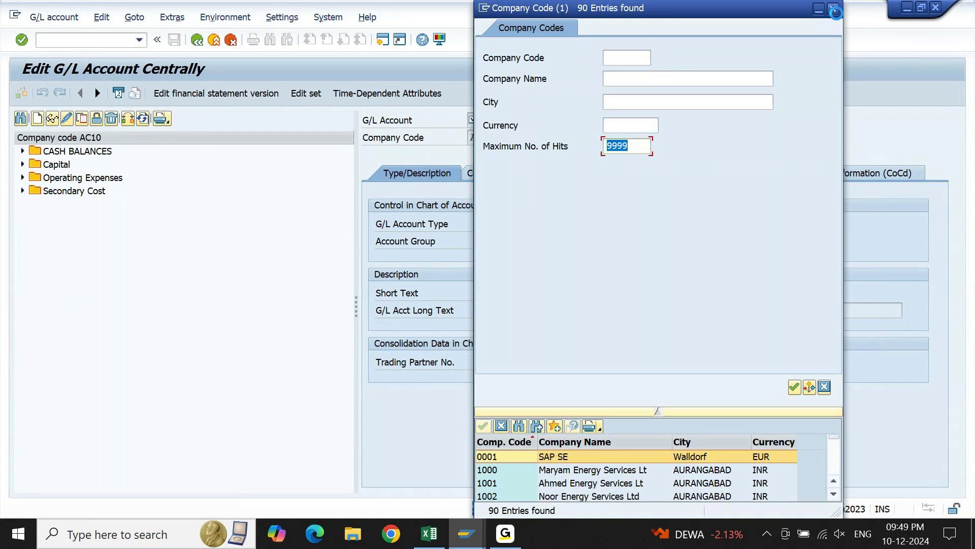
left_click(833, 9)
left_click(126, 38)
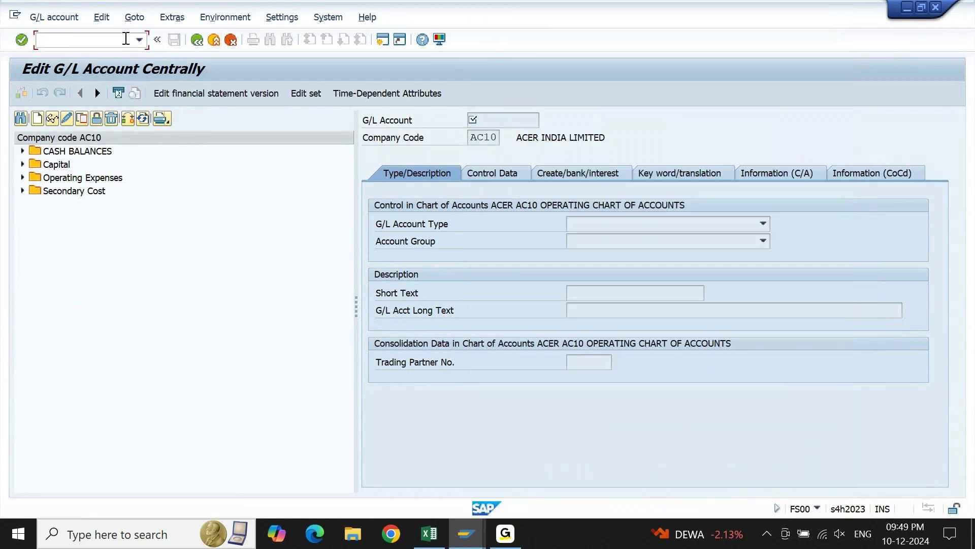
type("/n")
Step: Return to SAP Easy Access and open Business Partner to see Max. hits still at 100
key("Return")
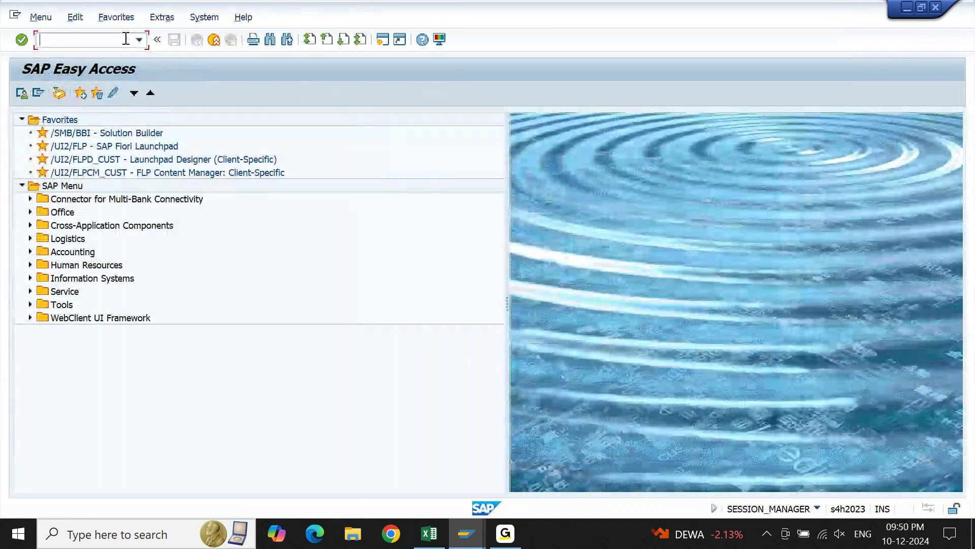
type("BP")
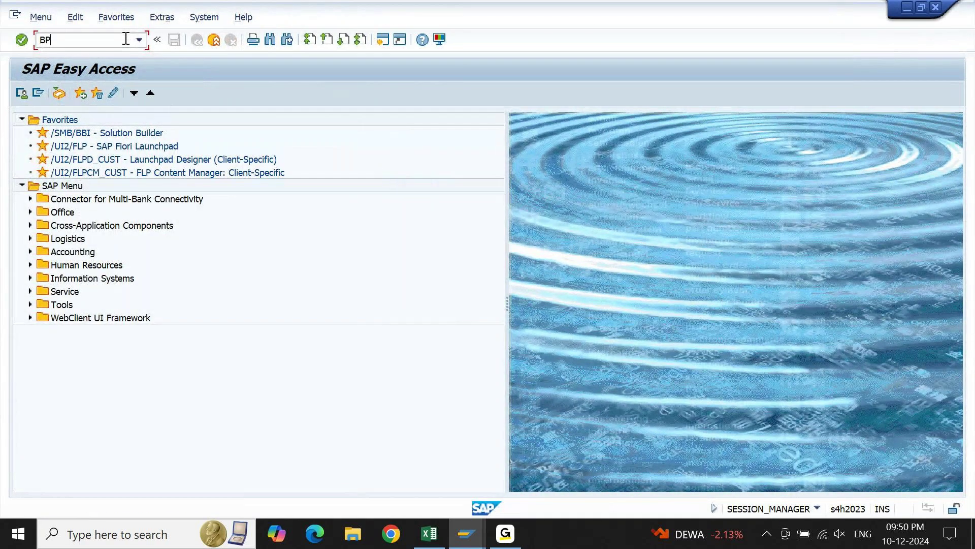
key("Return")
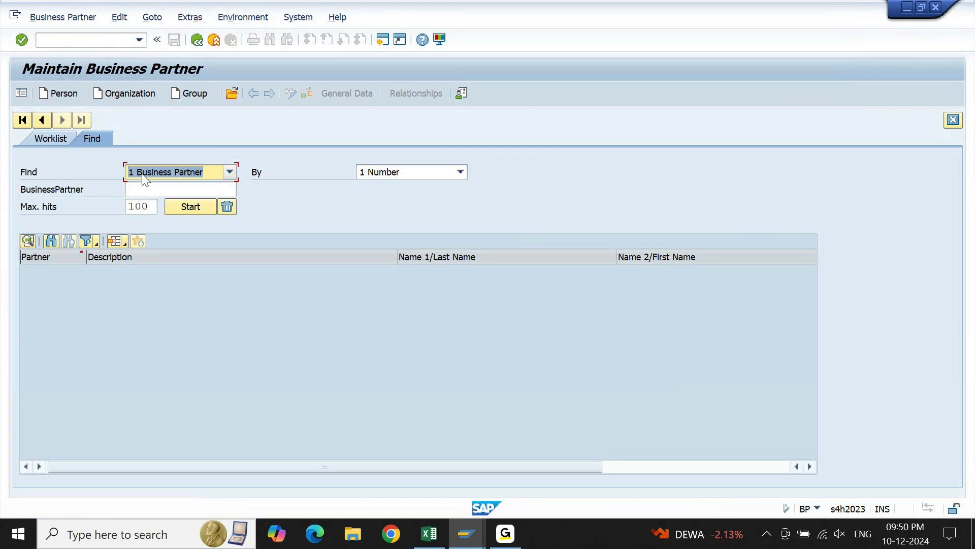
left_click(150, 188)
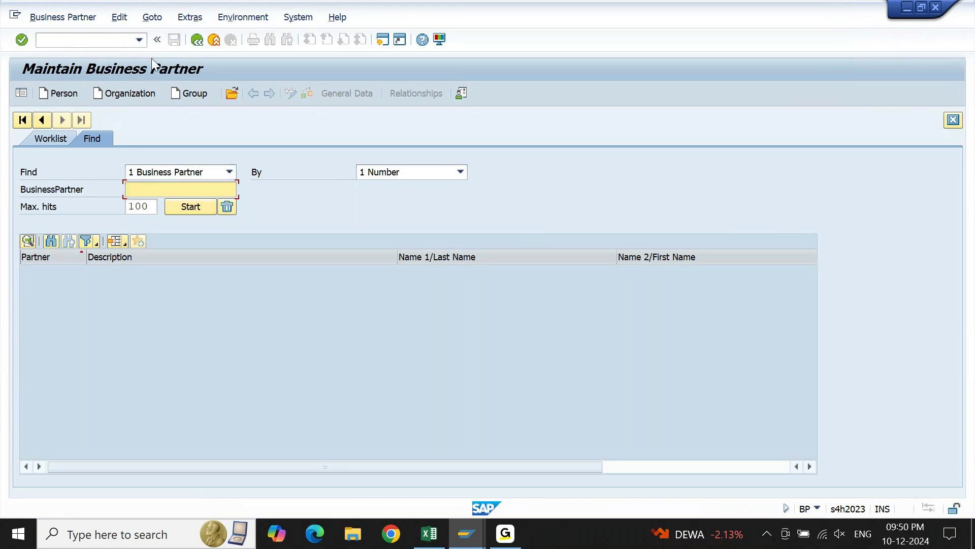
Step: Go back to SAP Easy Access and launch General Table Display (SE16N)
left_click(121, 36)
key("Return")
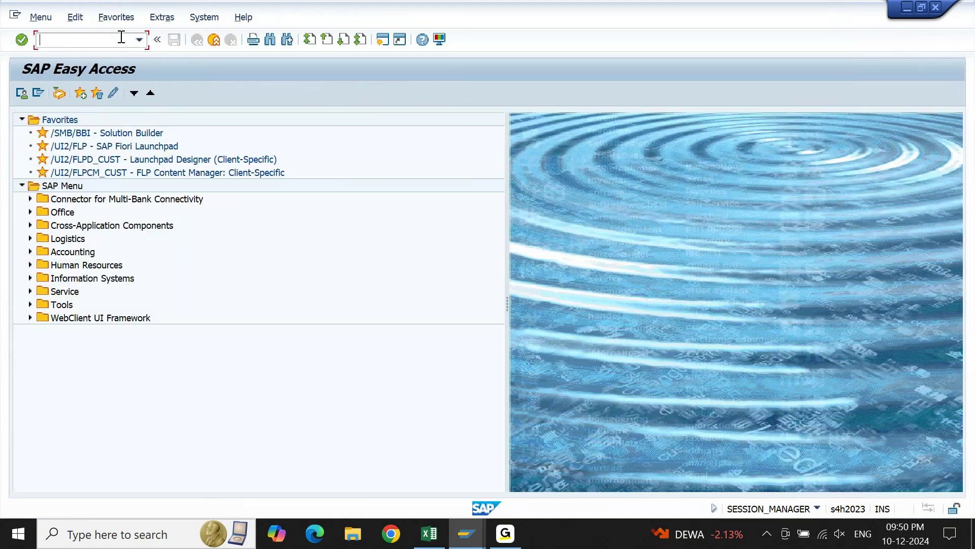
type("SE16N")
key("Return")
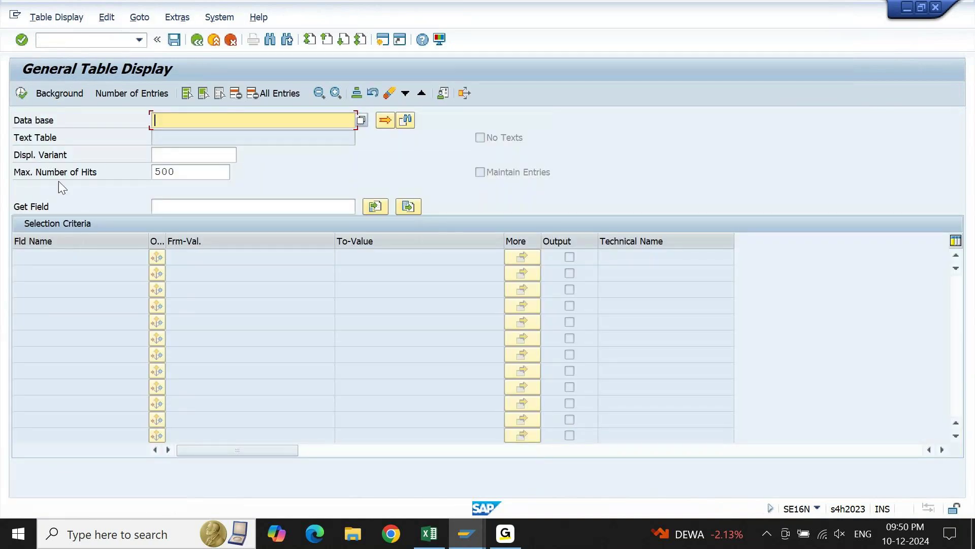
Step: Load table ACDOCA in SE16N from the AC history entry, with the 500-hit limit in place
left_click_drag(191, 171, 139, 174)
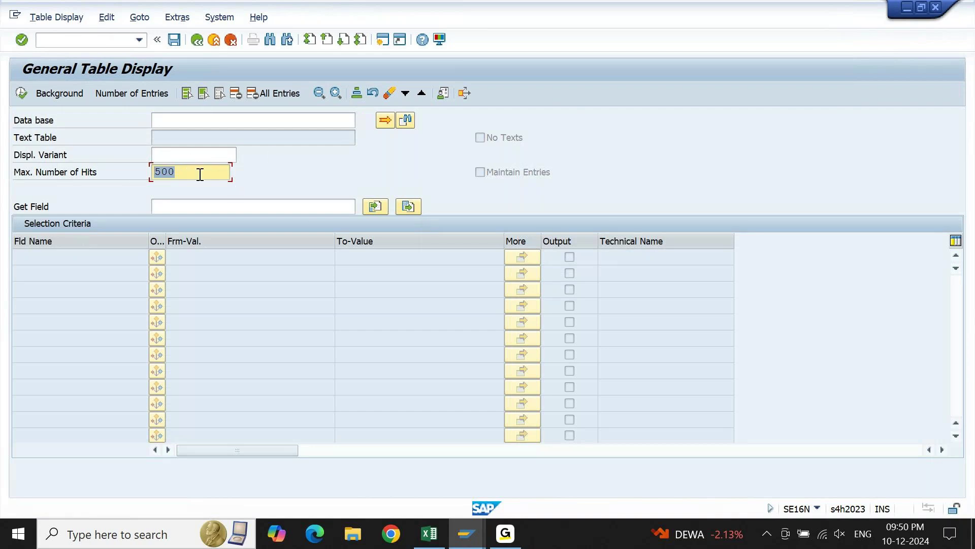
left_click(212, 124)
type("AC")
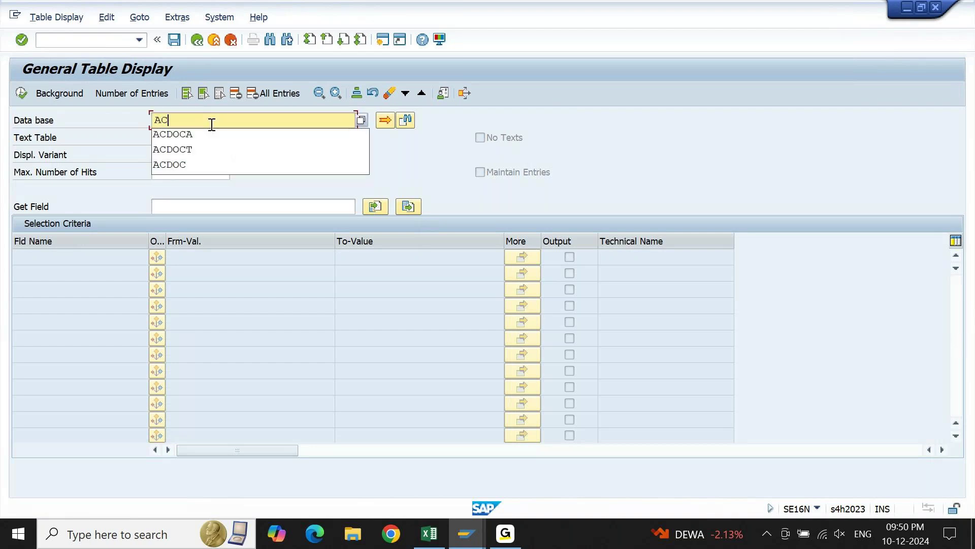
key("Return")
key("Return")
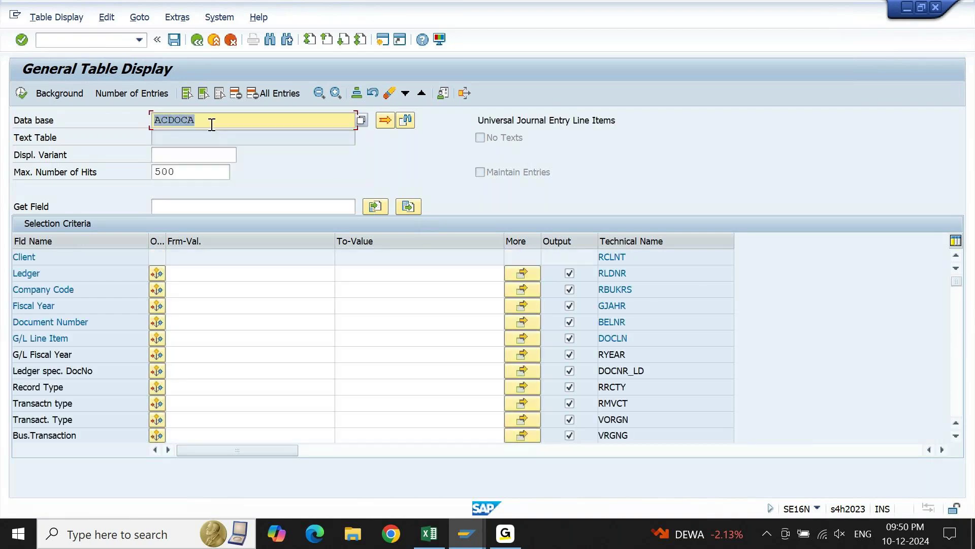
left_click(191, 175)
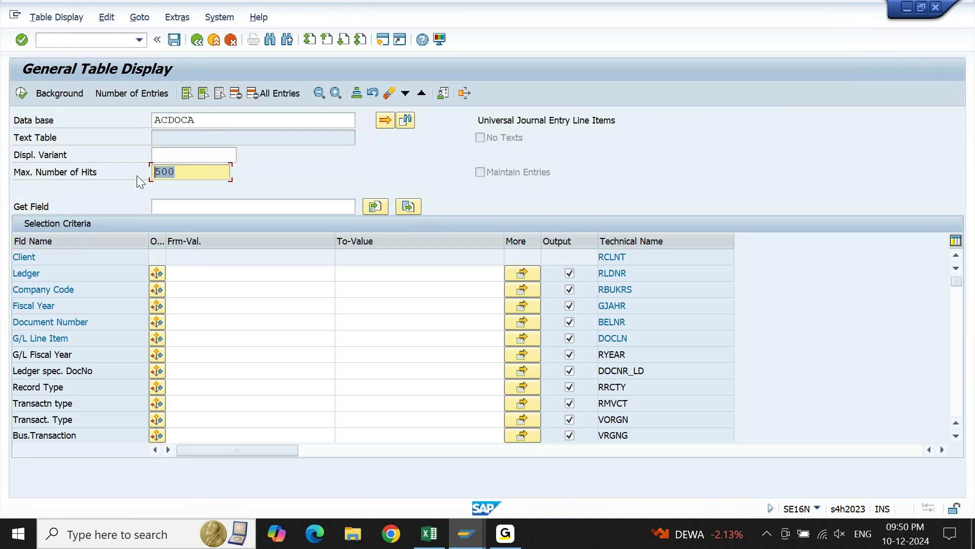
left_click(190, 278)
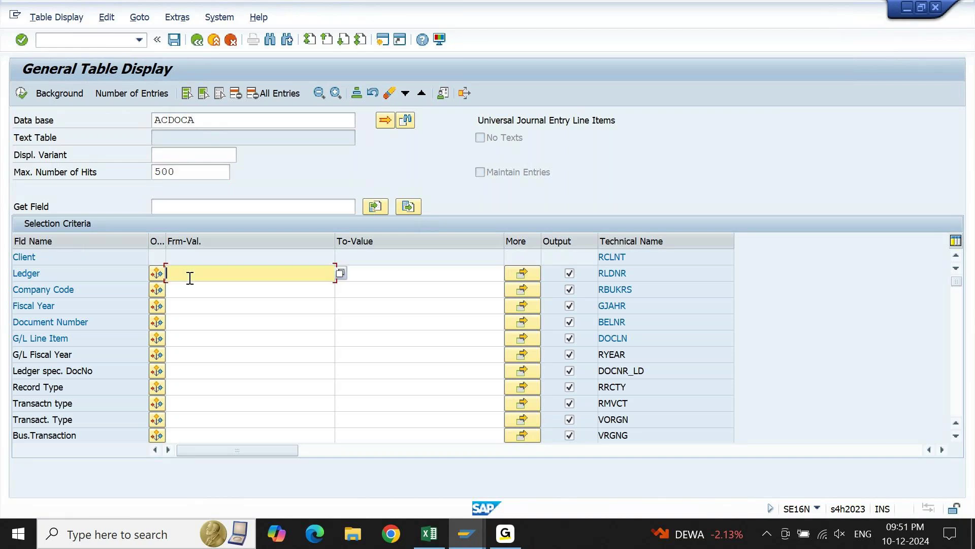
left_click(340, 274)
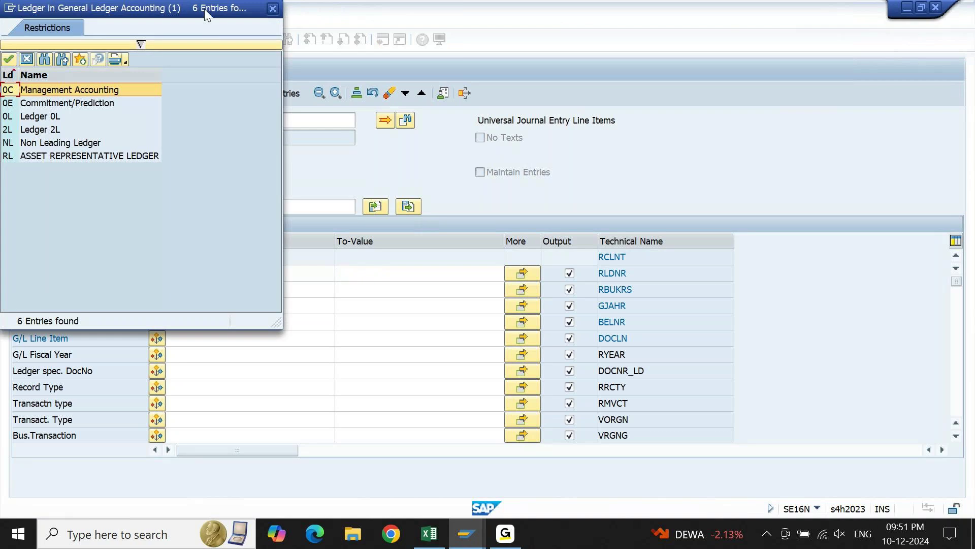
left_click_drag(204, 8, 491, 24)
left_click(432, 60)
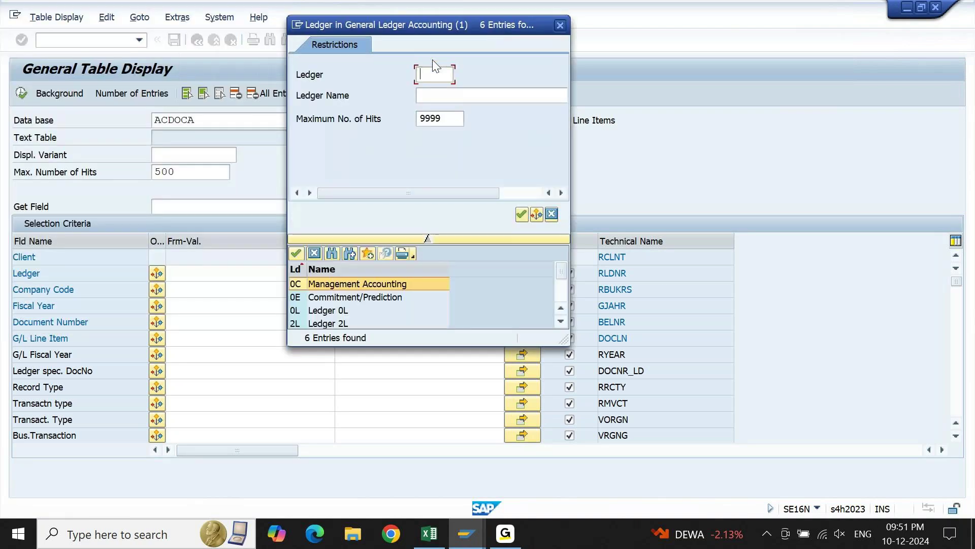
double_click(450, 119)
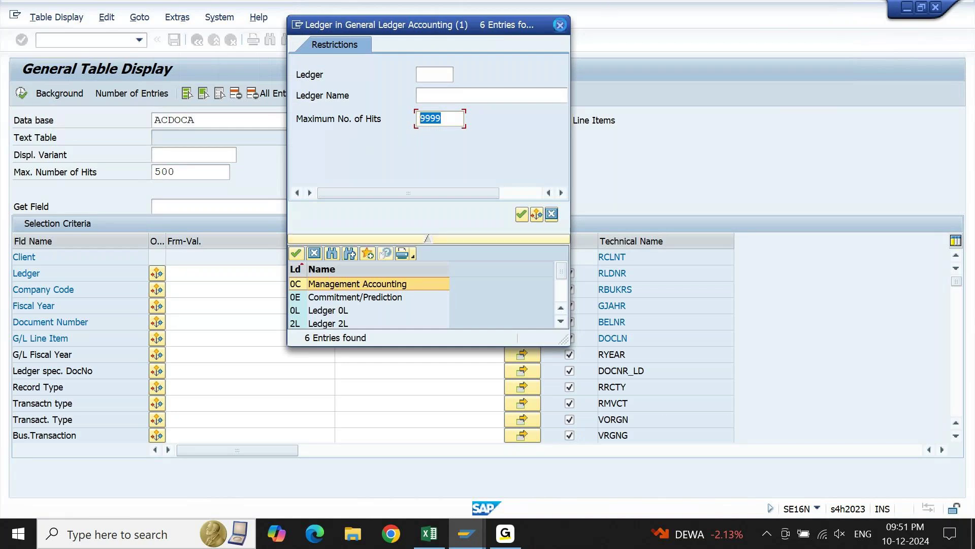
left_click(561, 25)
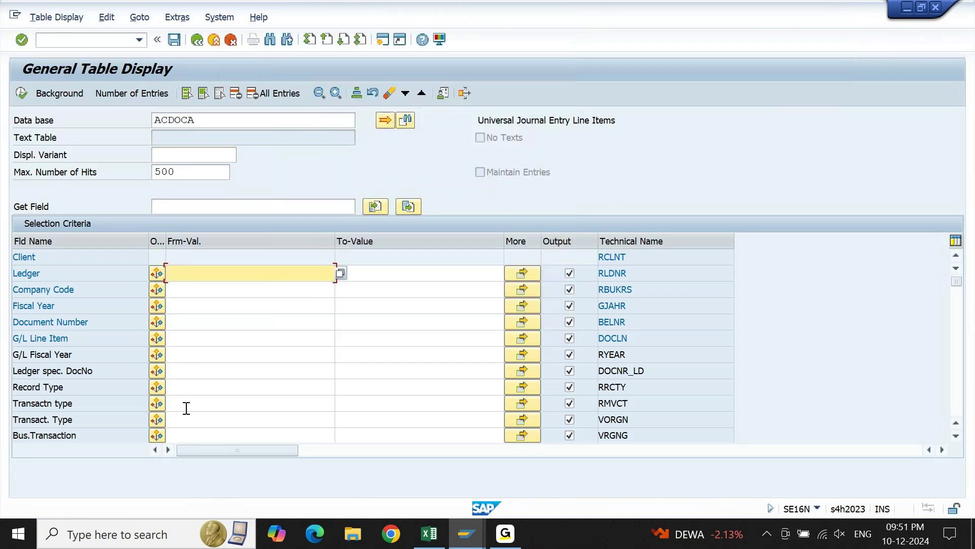
left_click(187, 433)
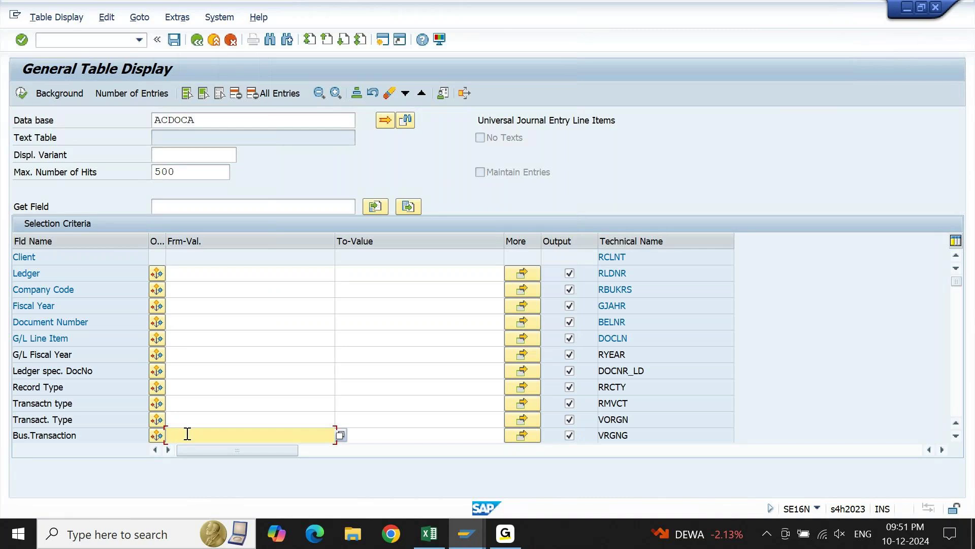
key("F8")
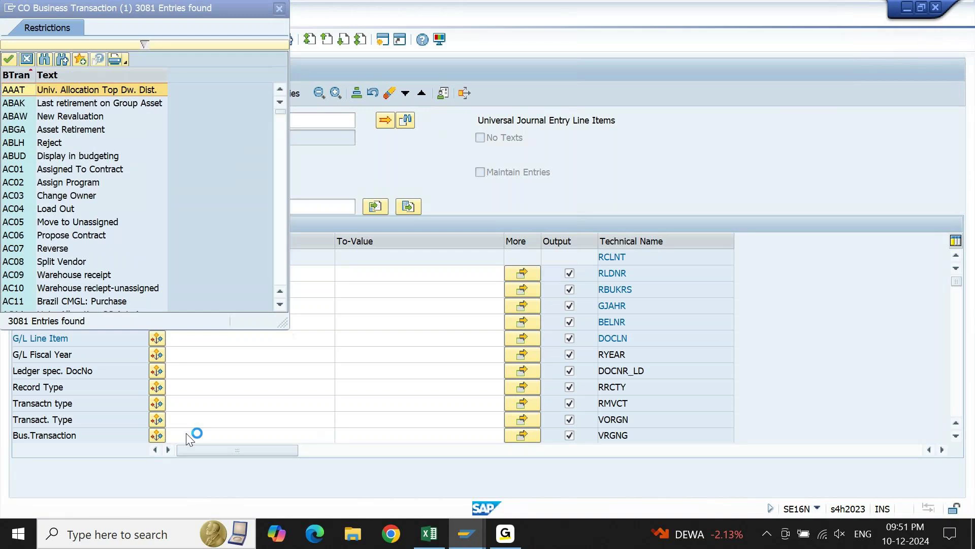
left_click_drag(134, 10, 367, 17)
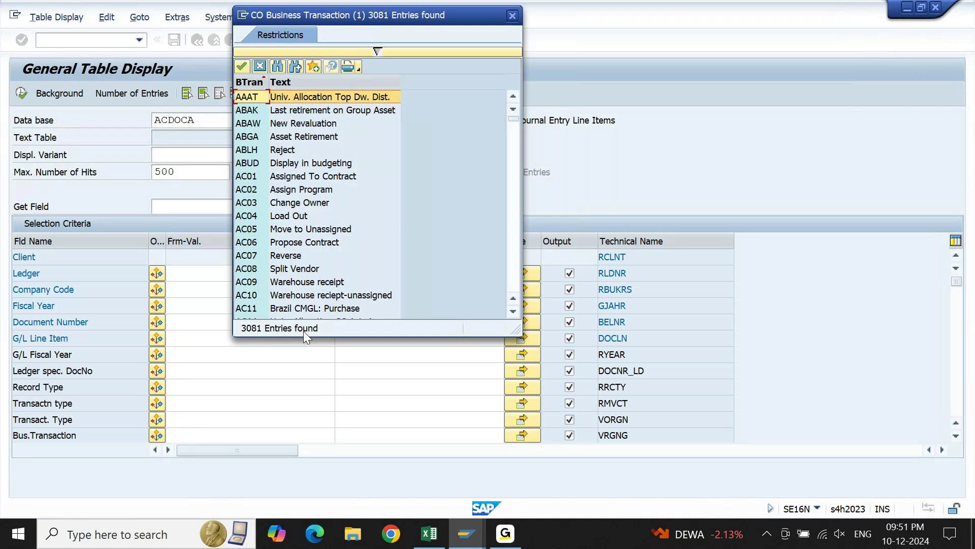
left_click(378, 51)
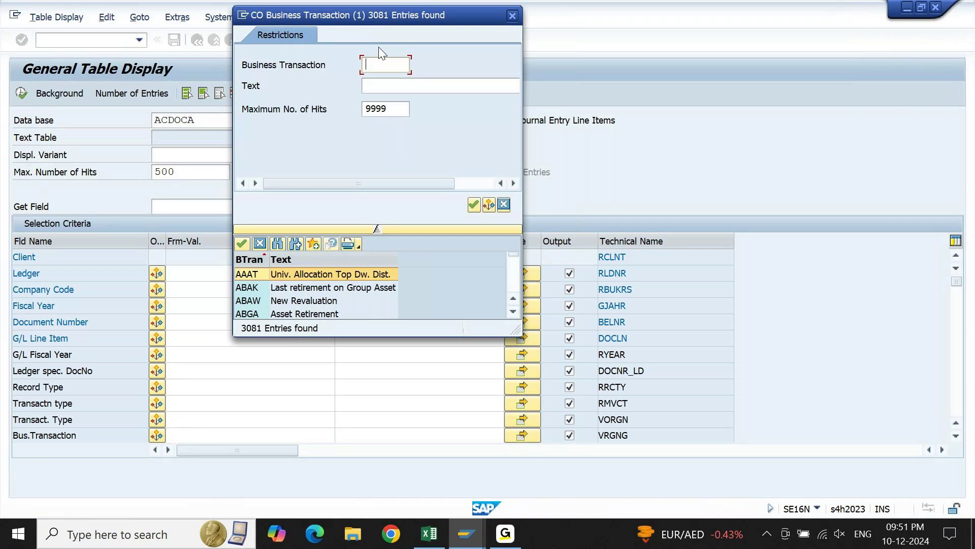
left_click_drag(394, 107, 360, 114)
left_click(504, 204)
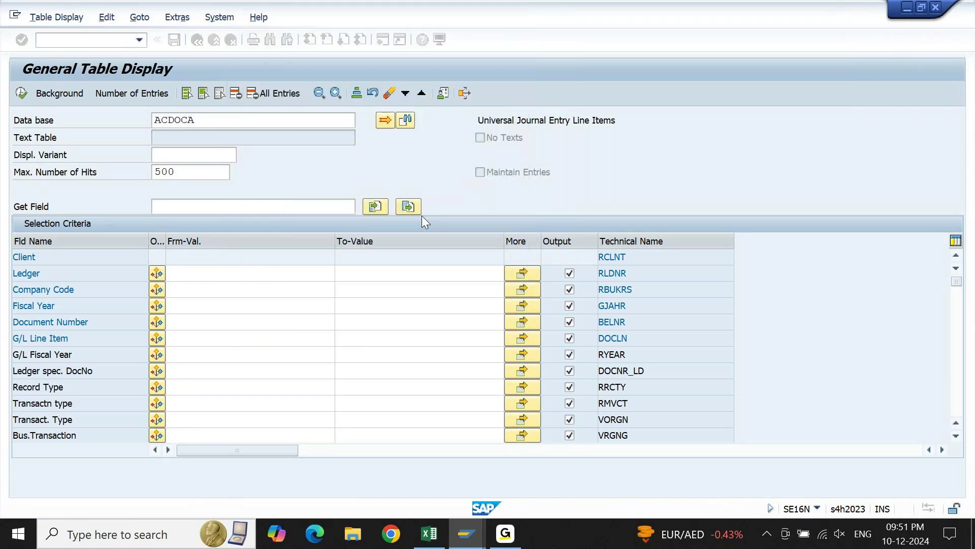
key("F8")
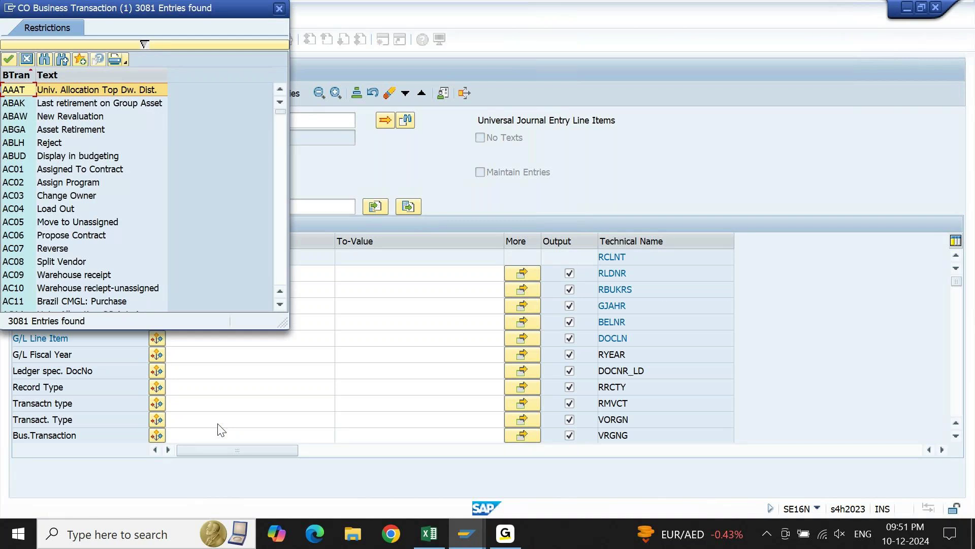
left_click(150, 44)
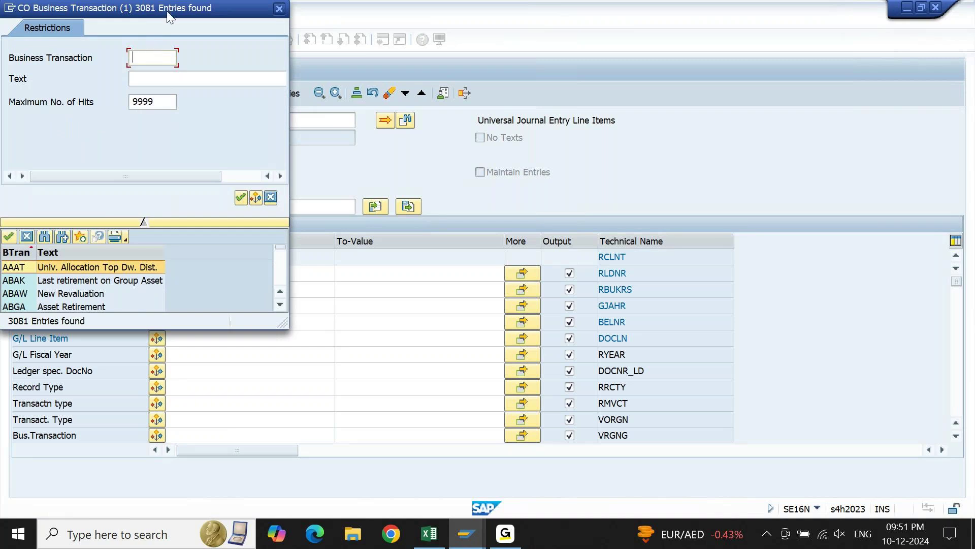
left_click(280, 9)
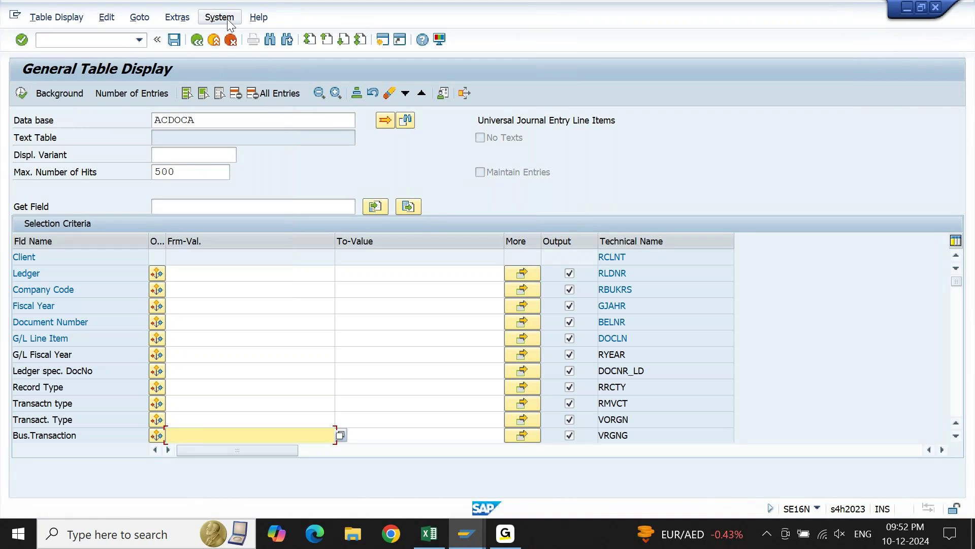
Step: Set F4 Help Maximum Number of Hits Displayed to 500 via Help > Settings and save
left_click(258, 19)
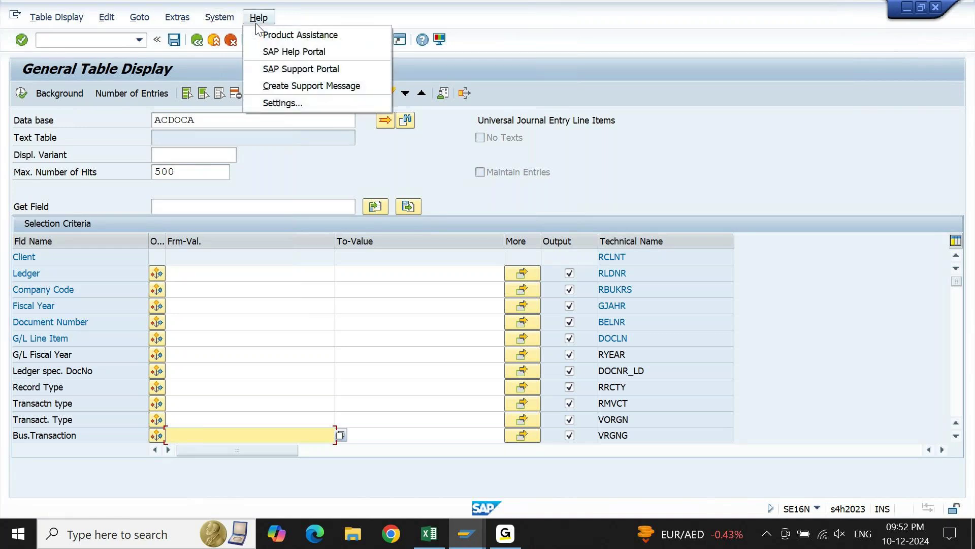
left_click(258, 103)
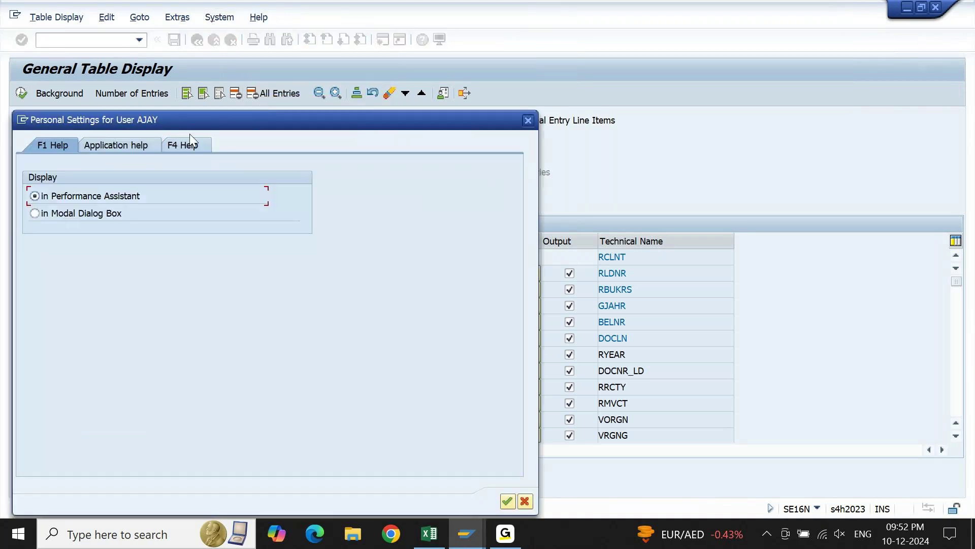
left_click(180, 145)
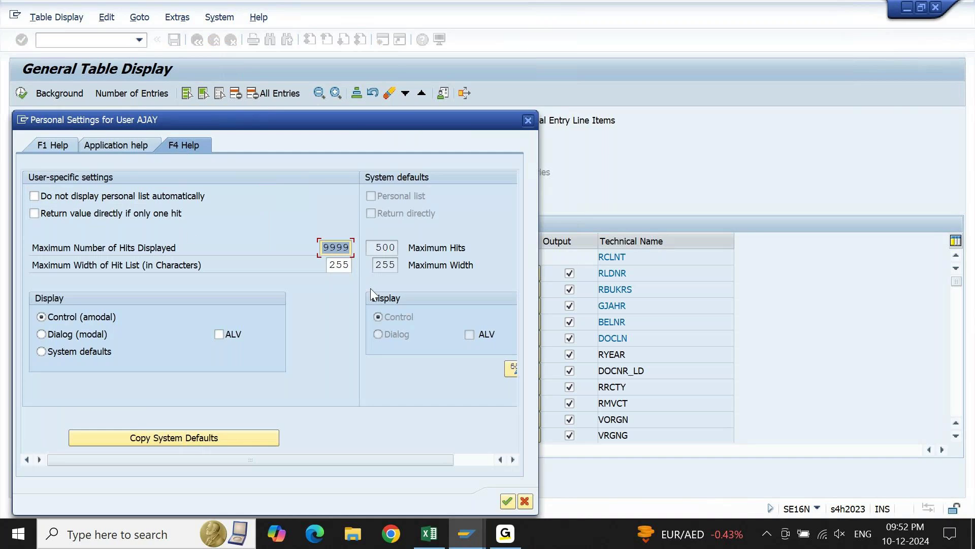
type("500")
key("Return")
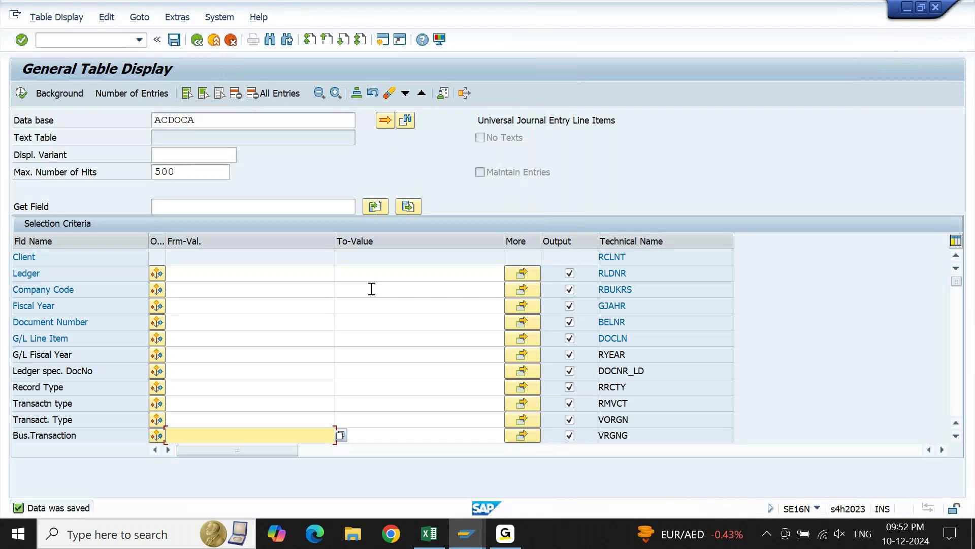
key("F4")
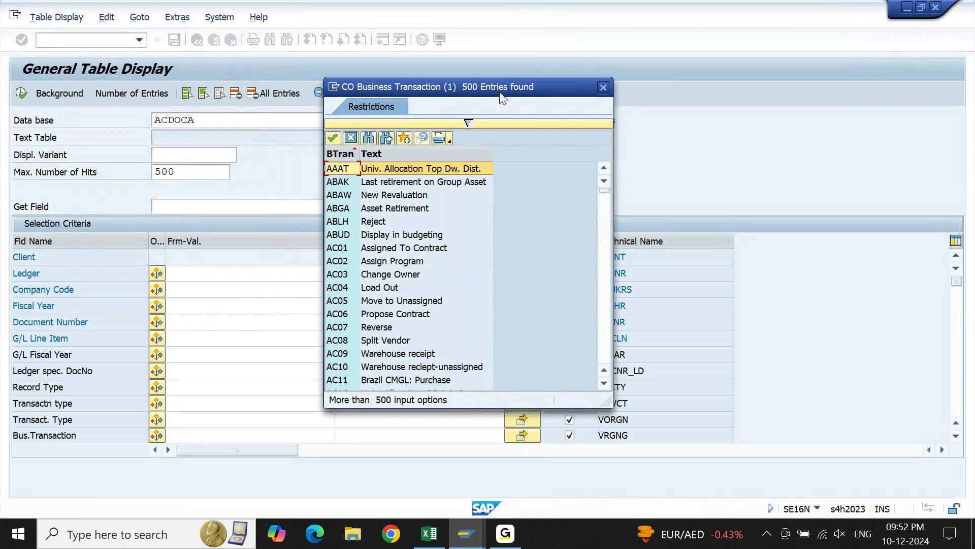
left_click(475, 125)
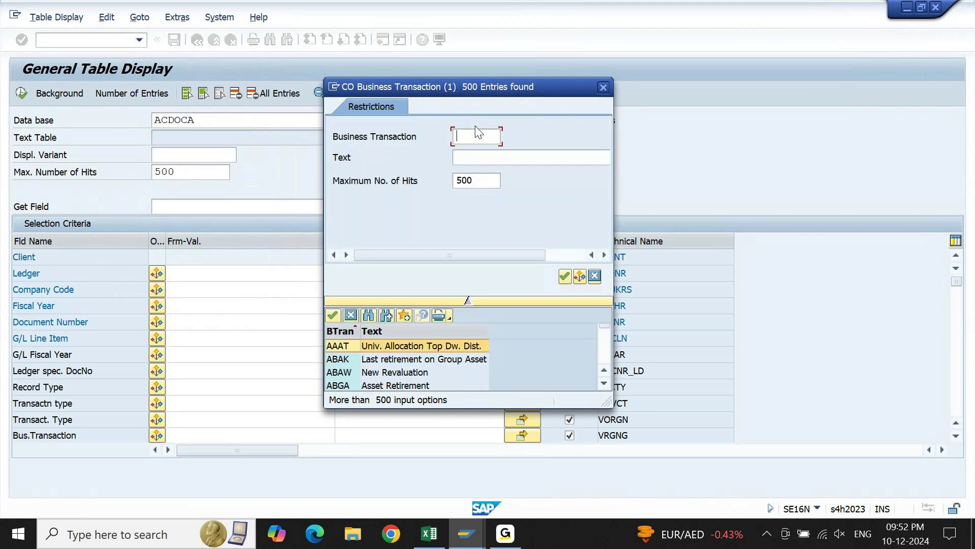
left_click_drag(483, 181, 435, 185)
key("Escape")
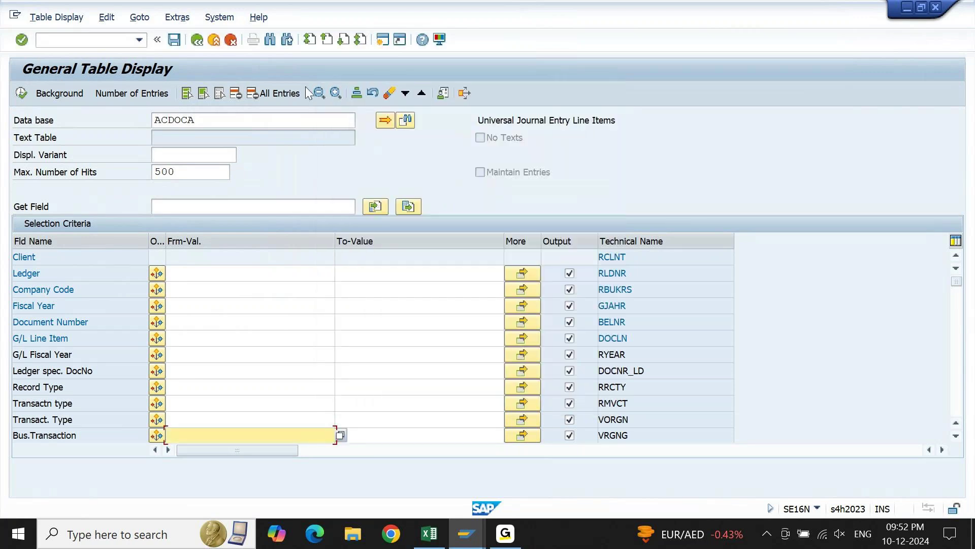
Step: Restore F4 help maximum hits to 9999 and close the 3081-entry business transaction list
left_click(259, 17)
left_click(278, 98)
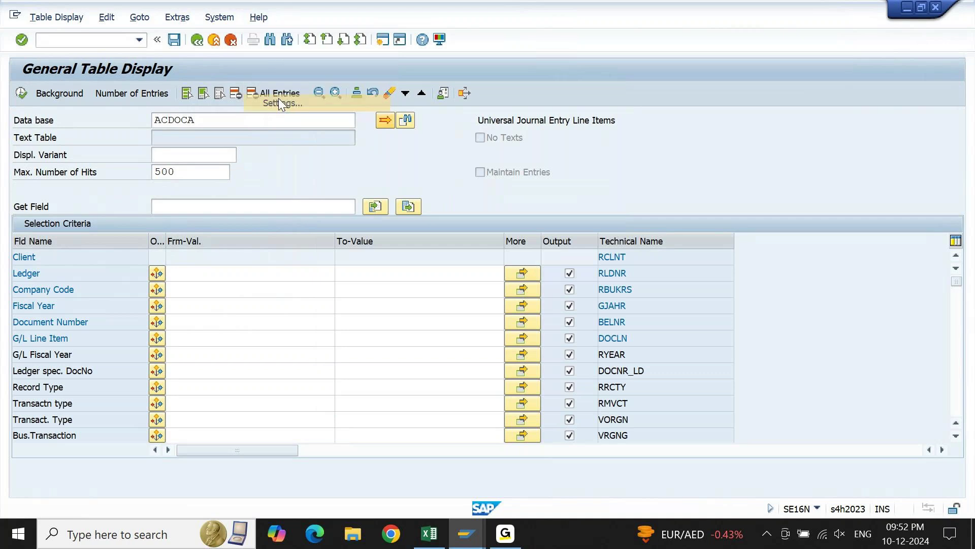
type("999")
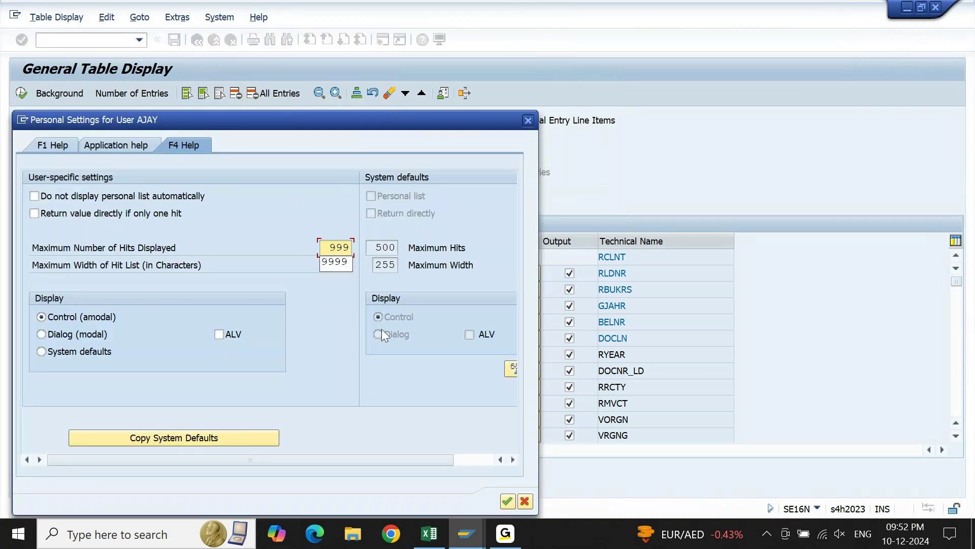
type("9")
left_click(507, 502)
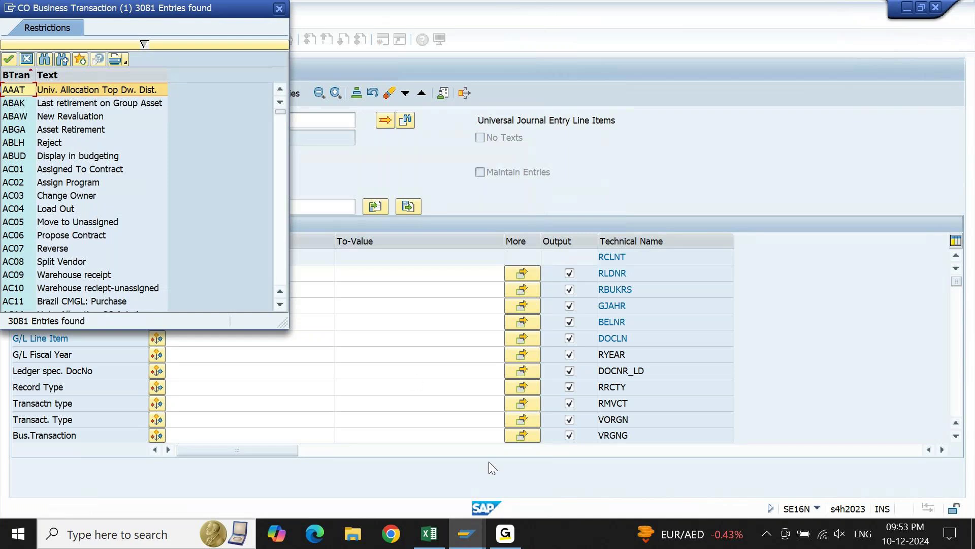
left_click(279, 9)
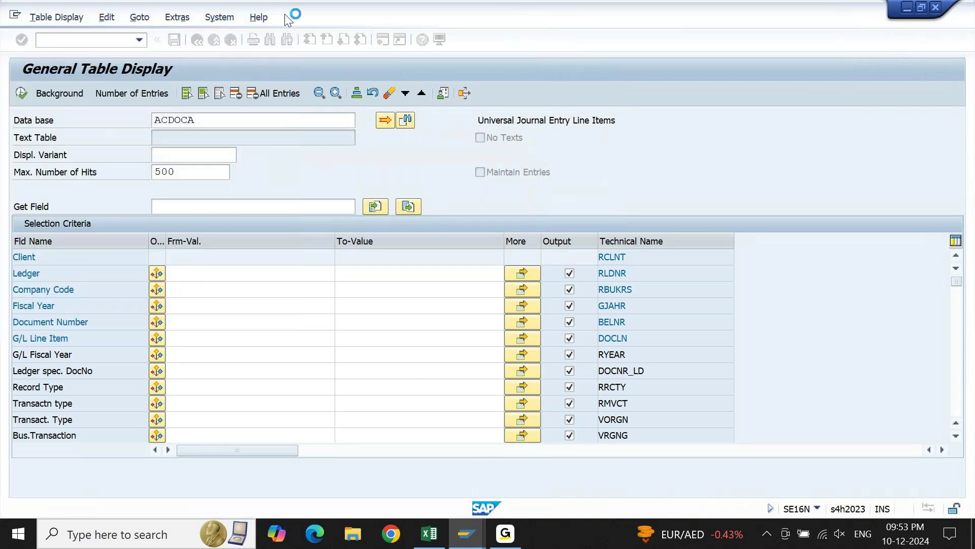
key("super+d")
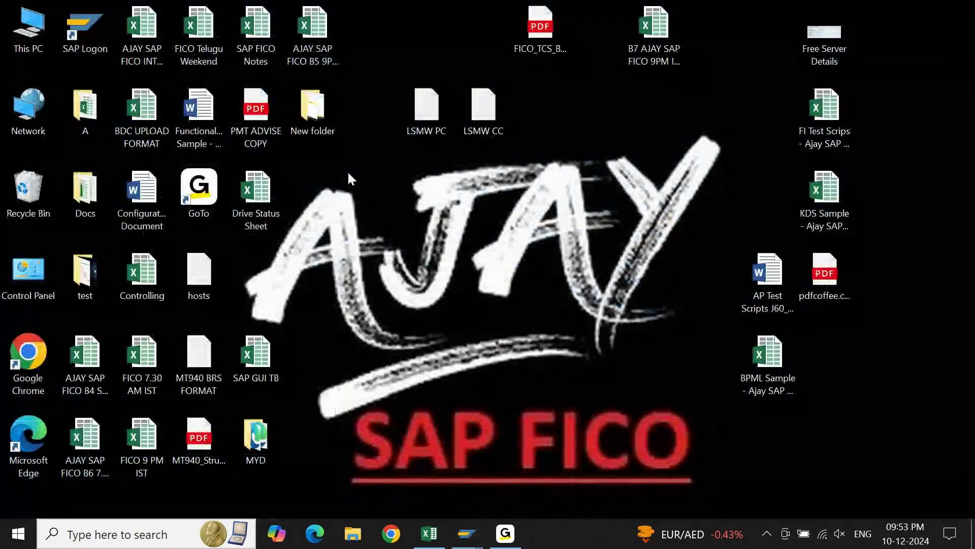
Step: Refresh the Windows desktop from its context menu
right_click(364, 208)
left_click(401, 252)
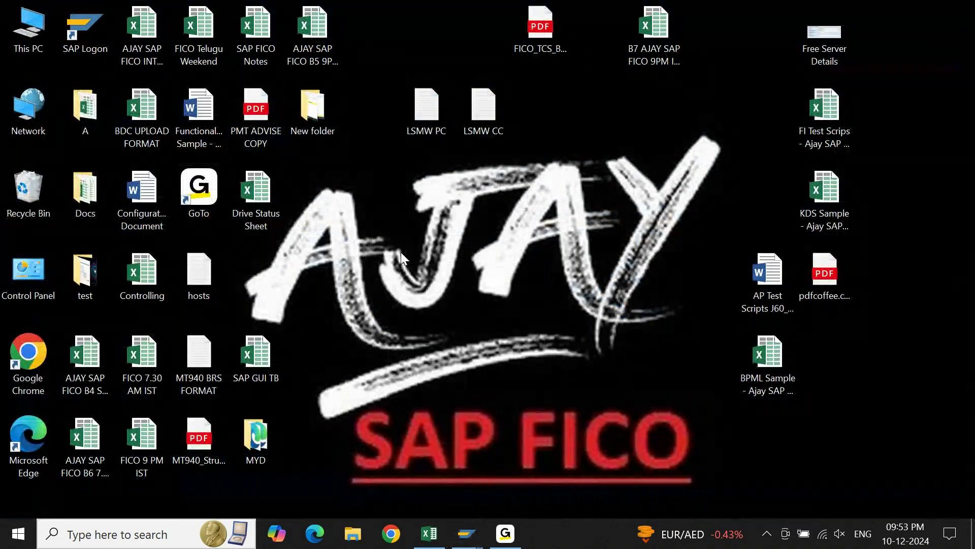